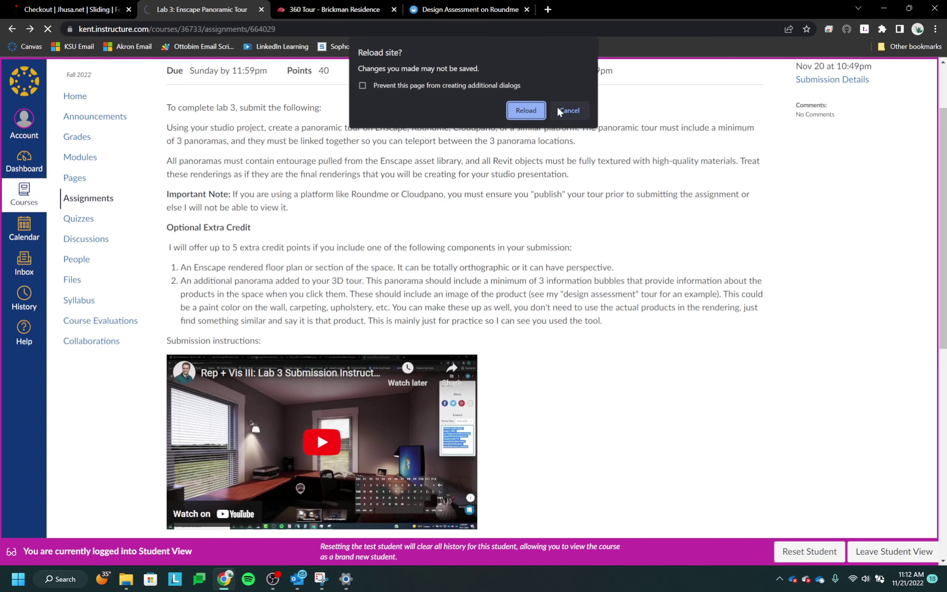
# Step: Cancel the 'Reload site?' prompt to keep the Lab 3 assignment page loaded
pyautogui.click(560, 111)
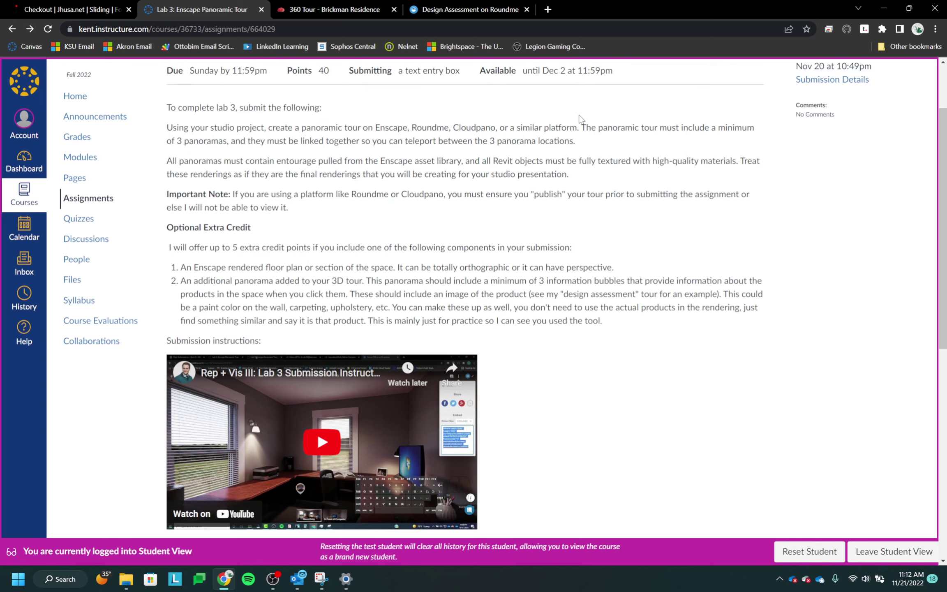
# Step: In Roundme, confirm the Design Assessment tour's settings show it as Published
pyautogui.click(465, 10)
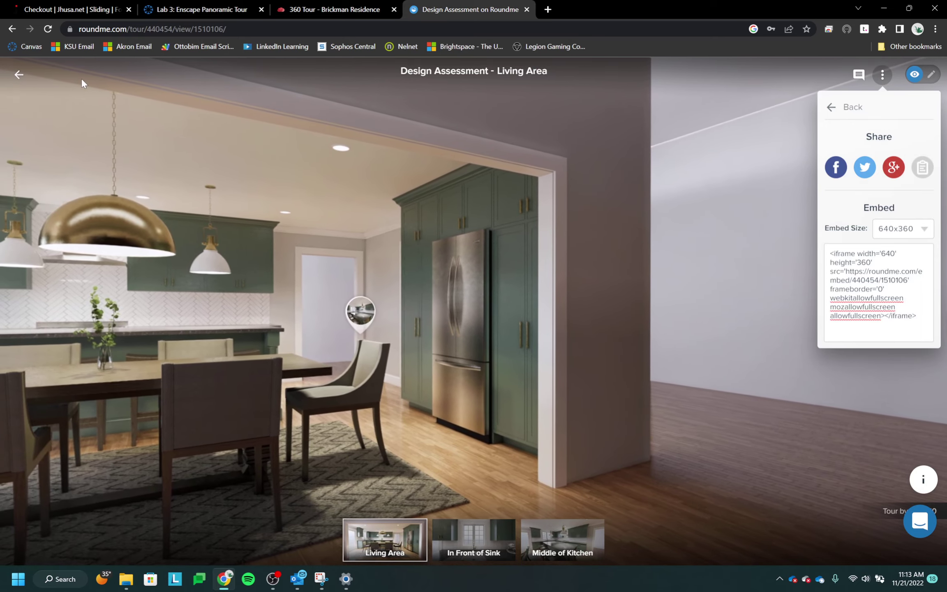
pyautogui.click(20, 73)
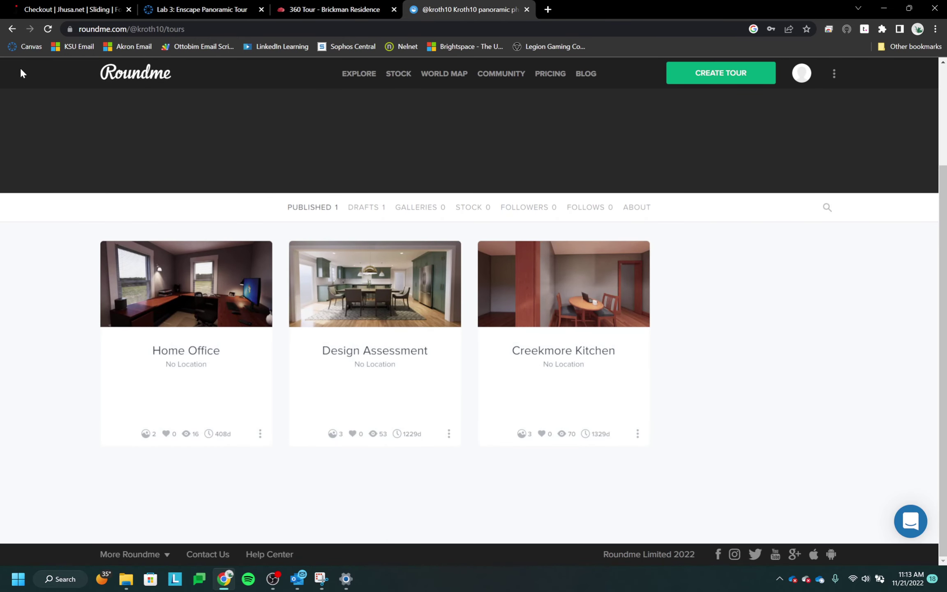
pyautogui.click(450, 435)
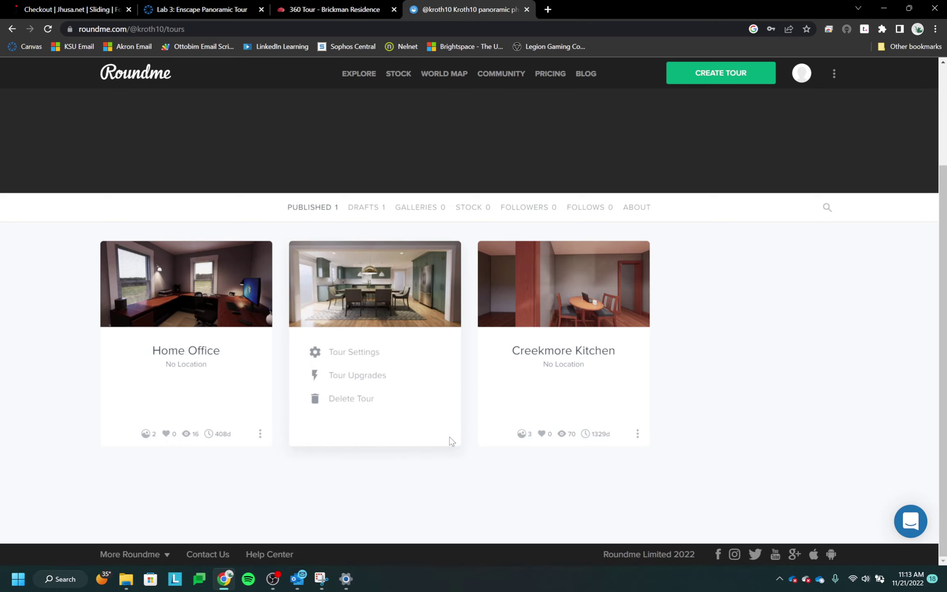
pyautogui.click(364, 352)
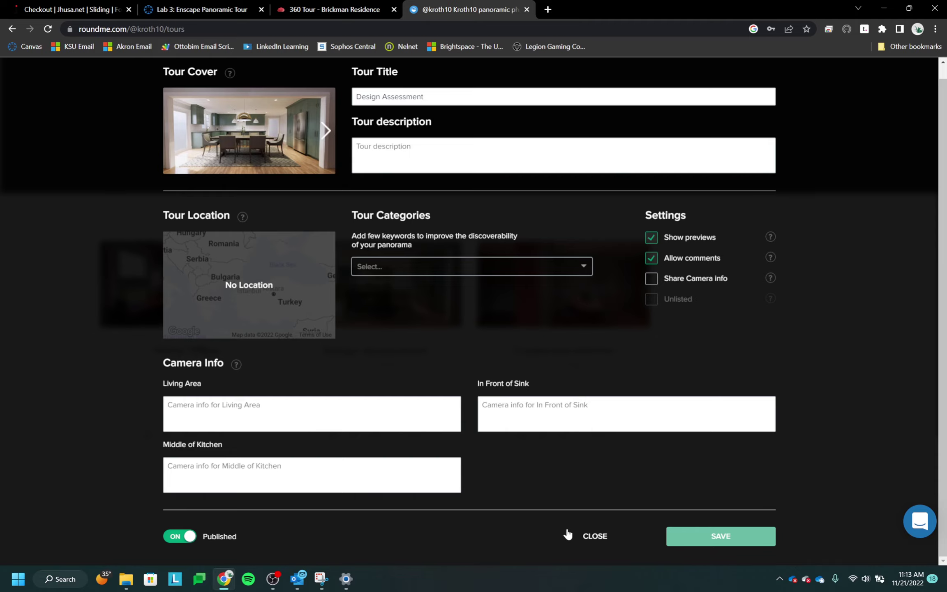
pyautogui.click(597, 537)
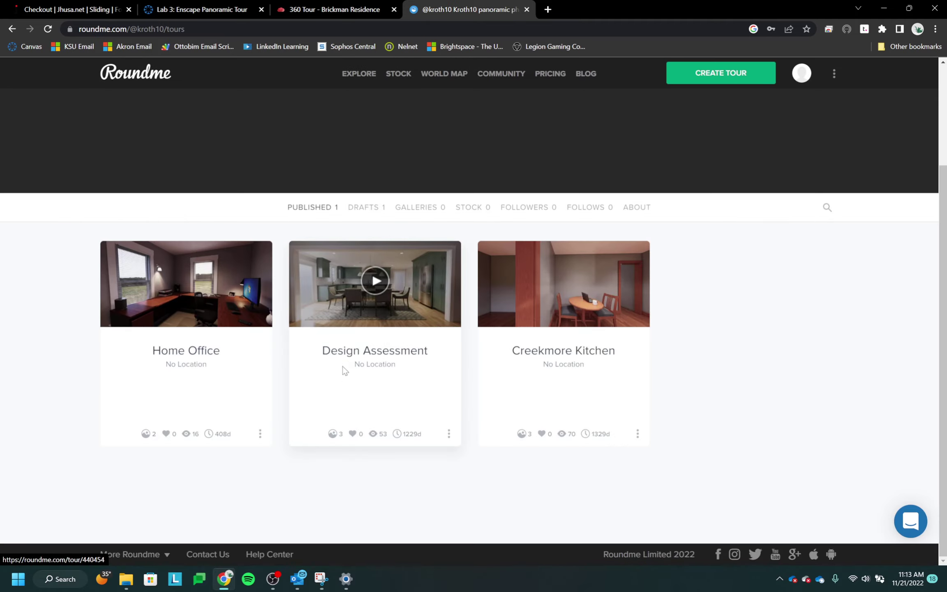
# Step: Copy the full embed code from the Design Assessment tour's Share & Embed panel
pyautogui.click(353, 361)
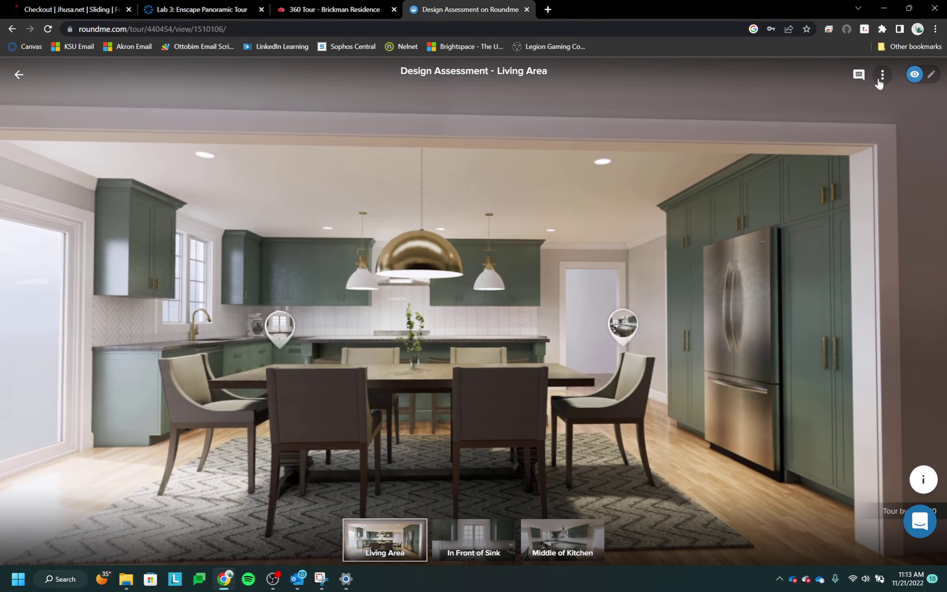
pyautogui.click(881, 77)
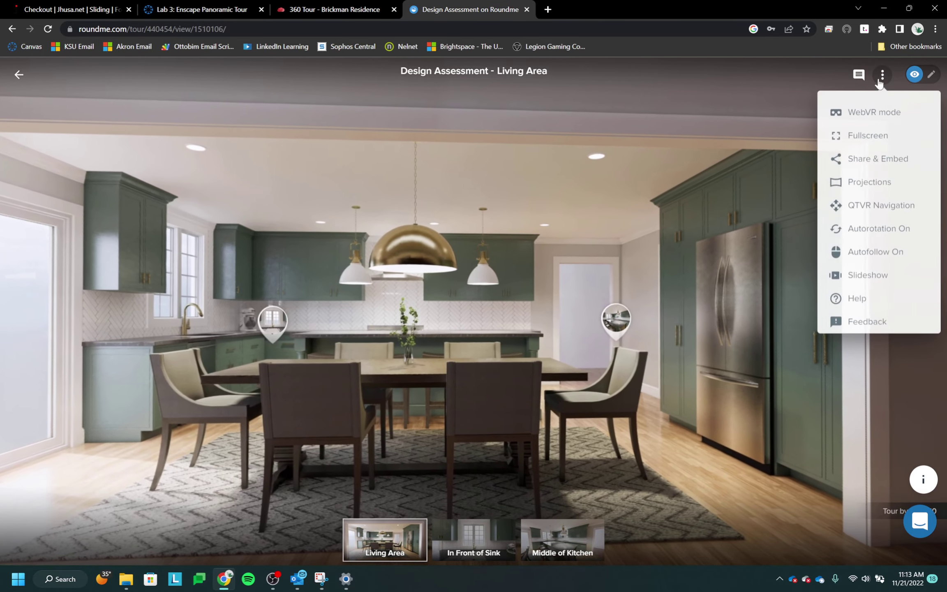
pyautogui.click(863, 163)
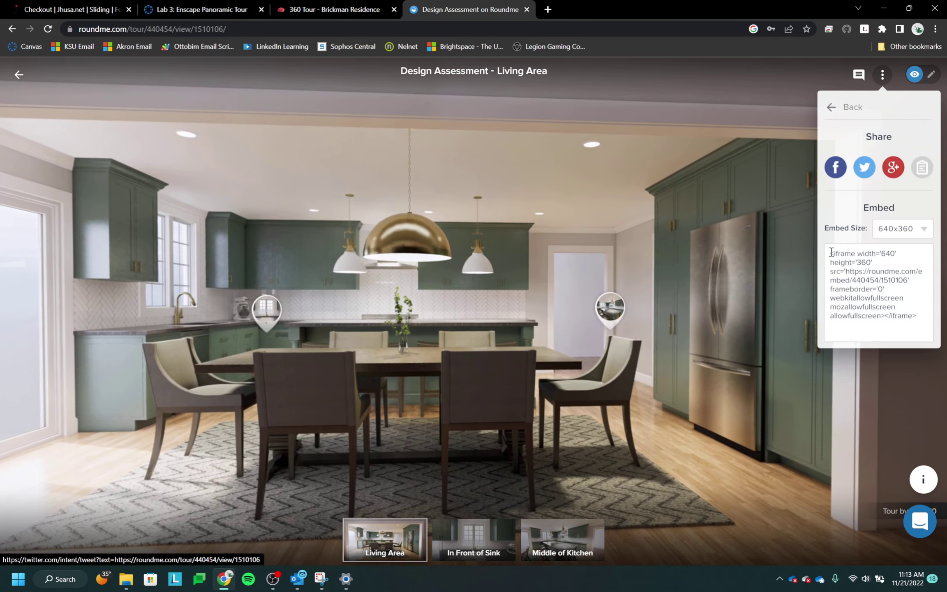
pyautogui.moveTo(833, 253); pyautogui.dragTo(920, 321)
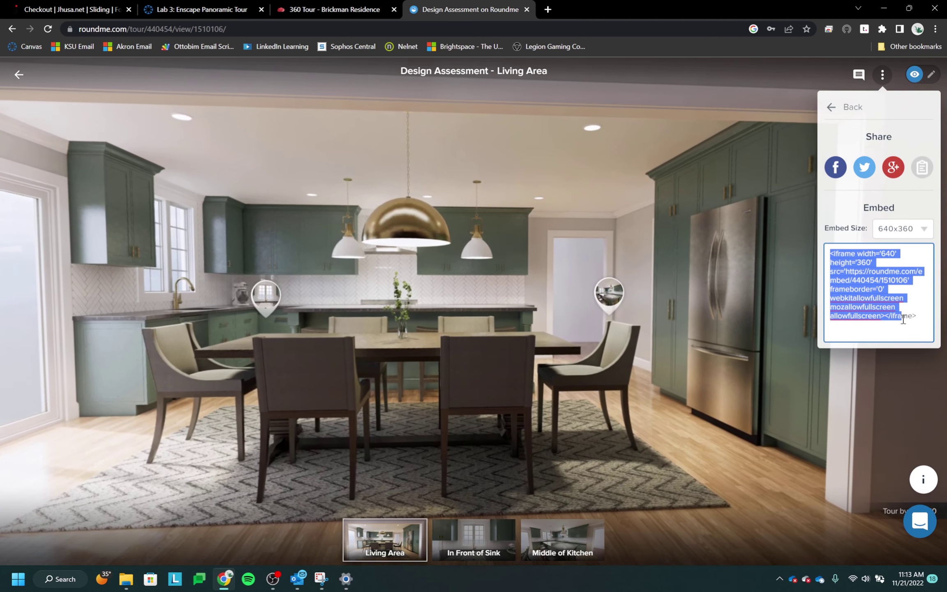
pyautogui.rightClick(888, 304)
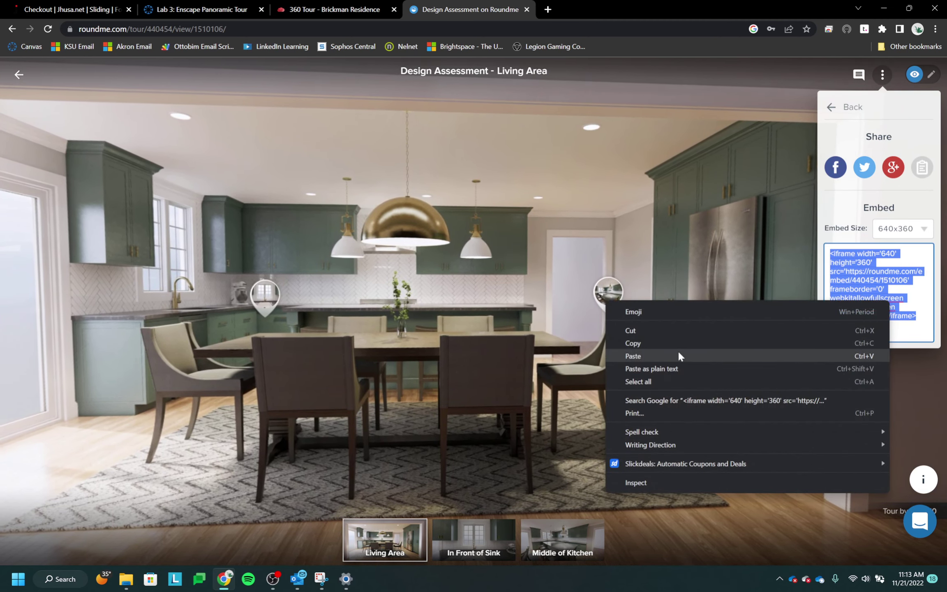
pyautogui.click(679, 356)
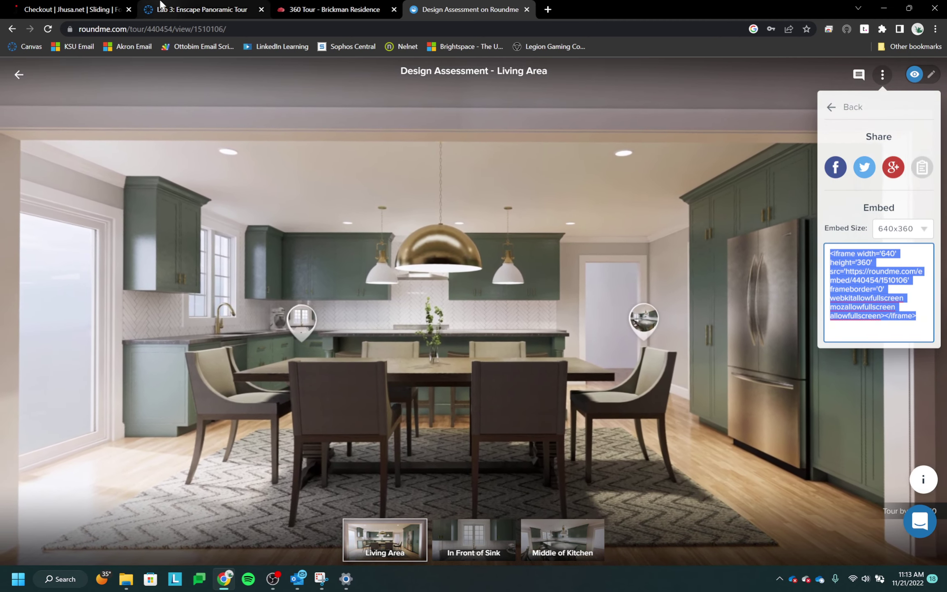
pyautogui.click(163, 10)
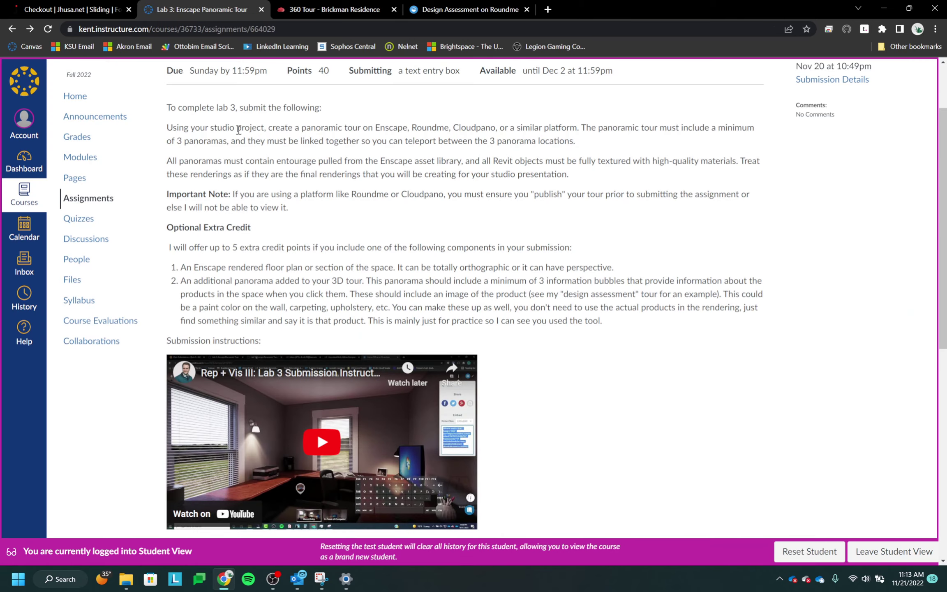
pyautogui.scroll(-2, 590, 296)
pyautogui.scroll(-3, 589, 274)
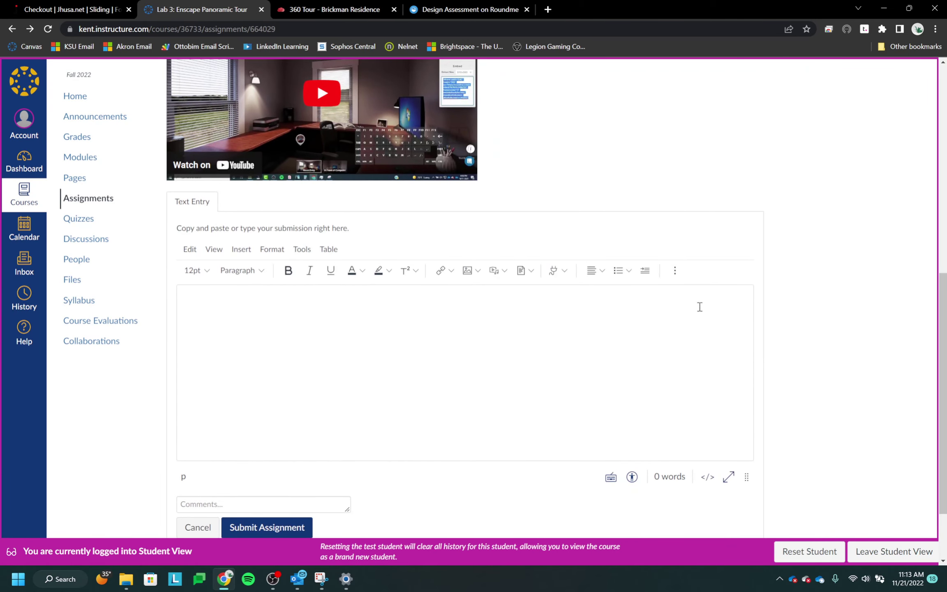
pyautogui.click(675, 271)
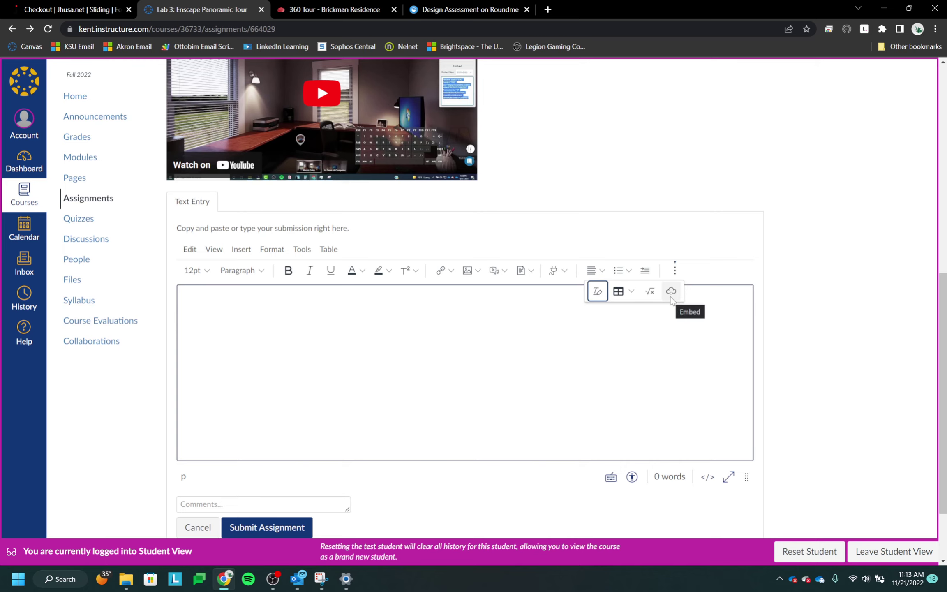
pyautogui.click(672, 292)
pyautogui.click(560, 323)
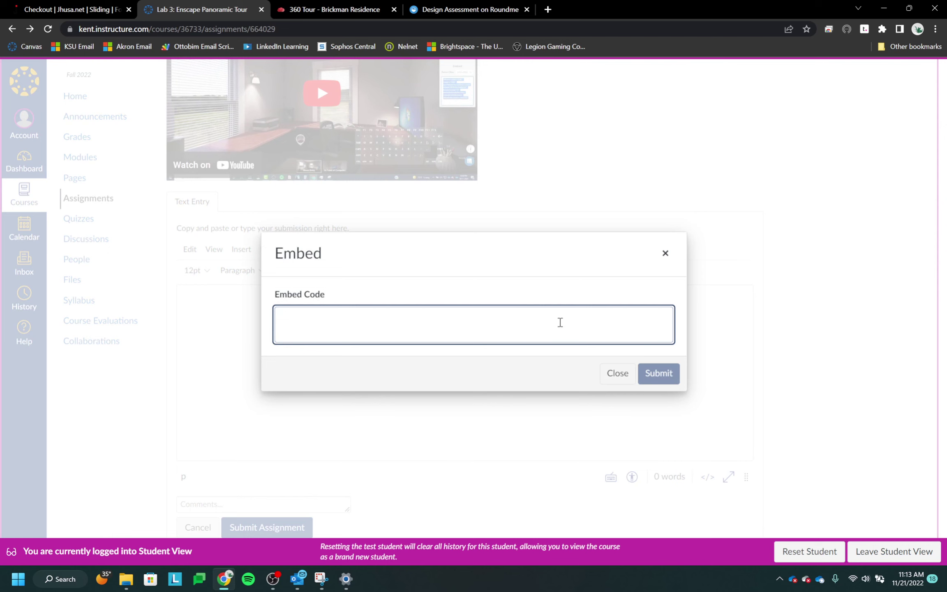
pyautogui.hotkey('ctrl', 'v')
pyautogui.click(668, 374)
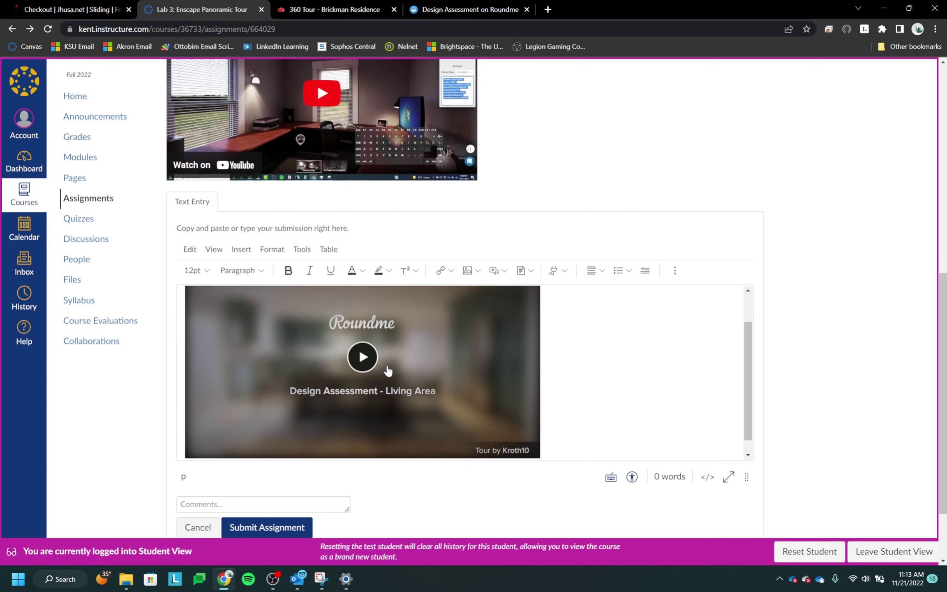
pyautogui.click(363, 356)
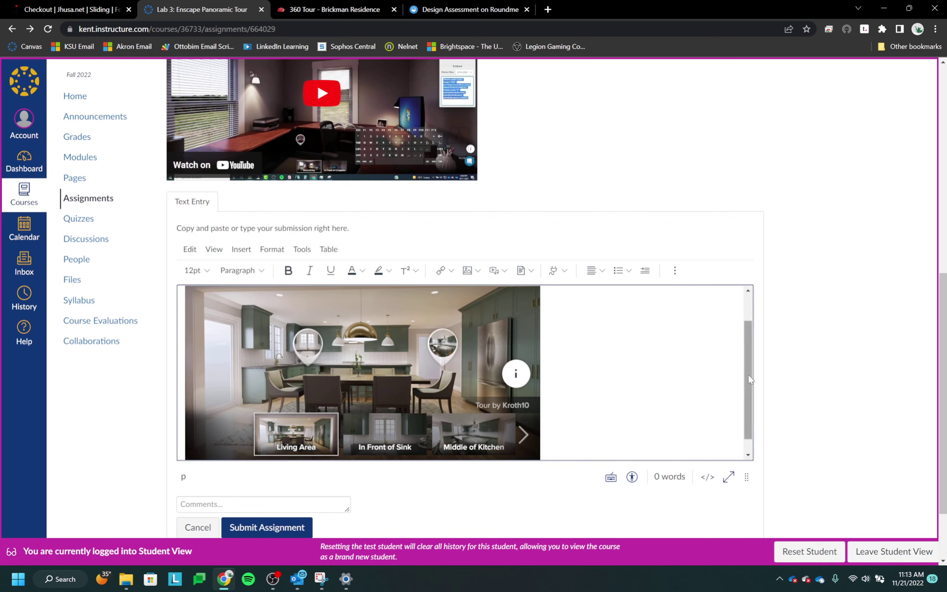
pyautogui.scroll(-1, 584, 399)
pyautogui.click(307, 315)
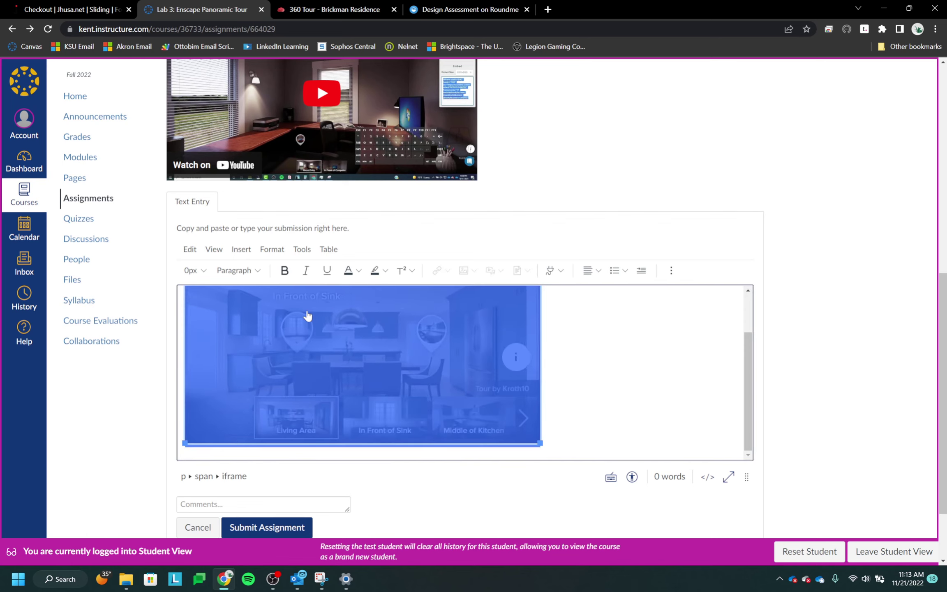
pyautogui.click(581, 418)
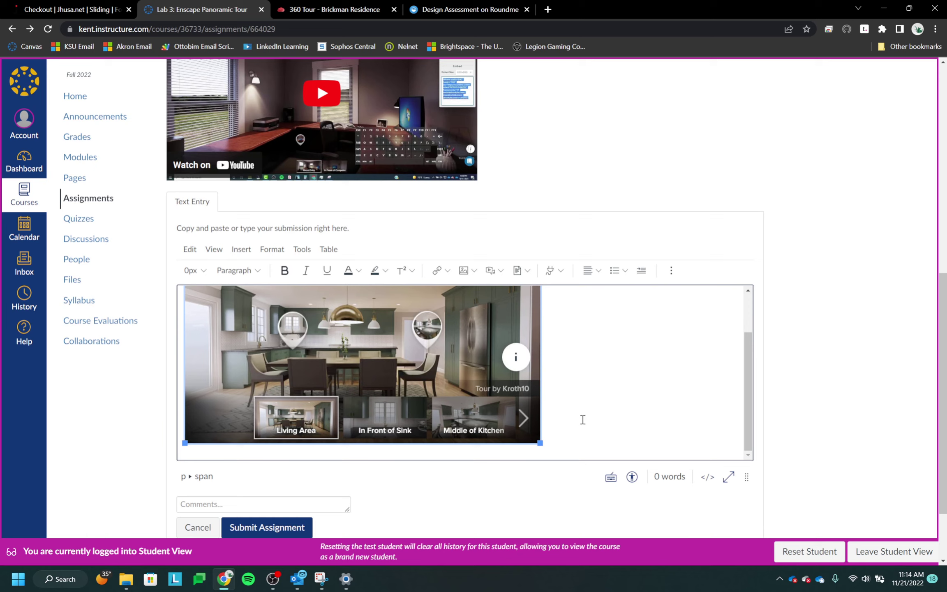
pyautogui.press('BackSpace')
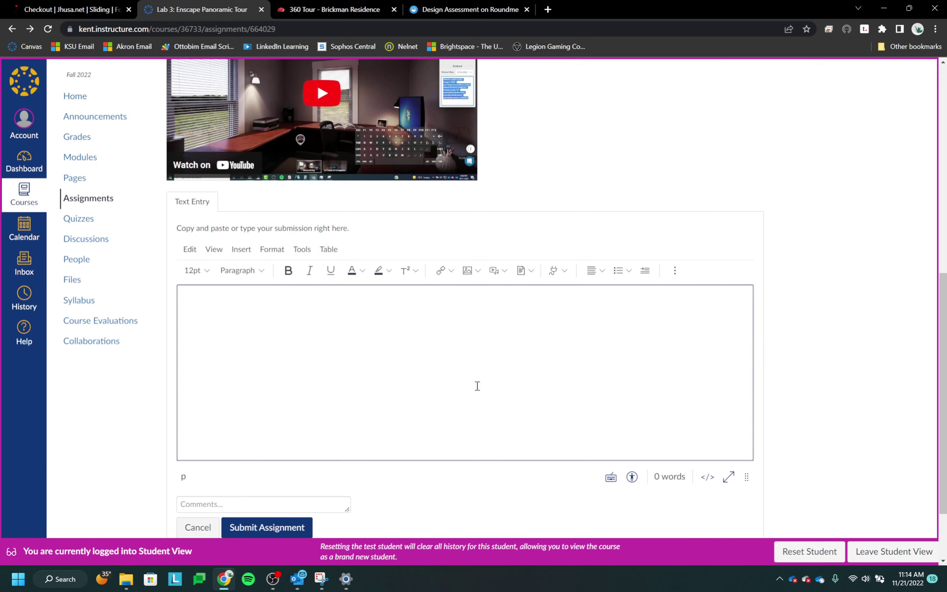
pyautogui.click(788, 388)
pyautogui.scroll(1, 786, 387)
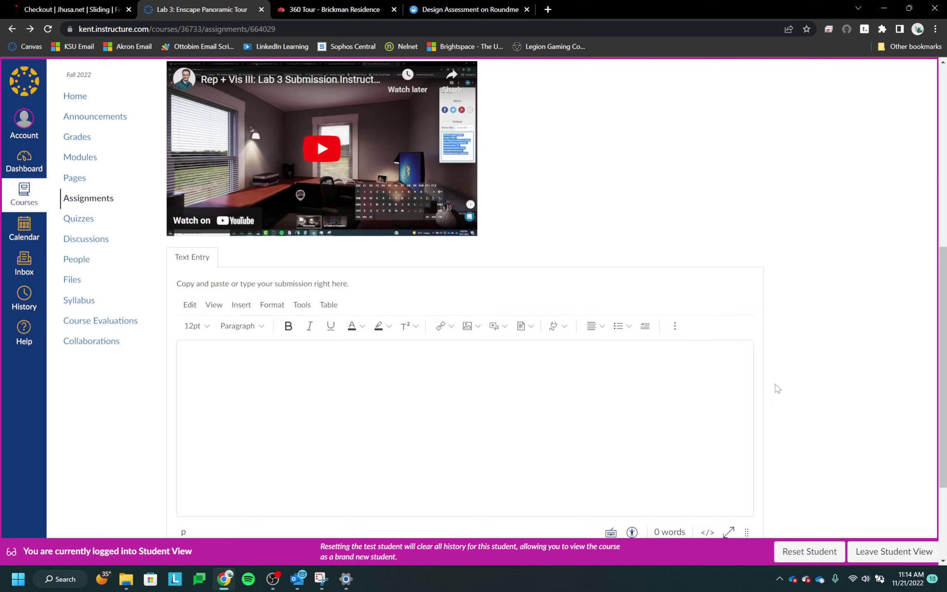
# Step: Copy the Design Assessment tour link from Roundme's Share panel, then return to Canvas
pyautogui.click(450, 13)
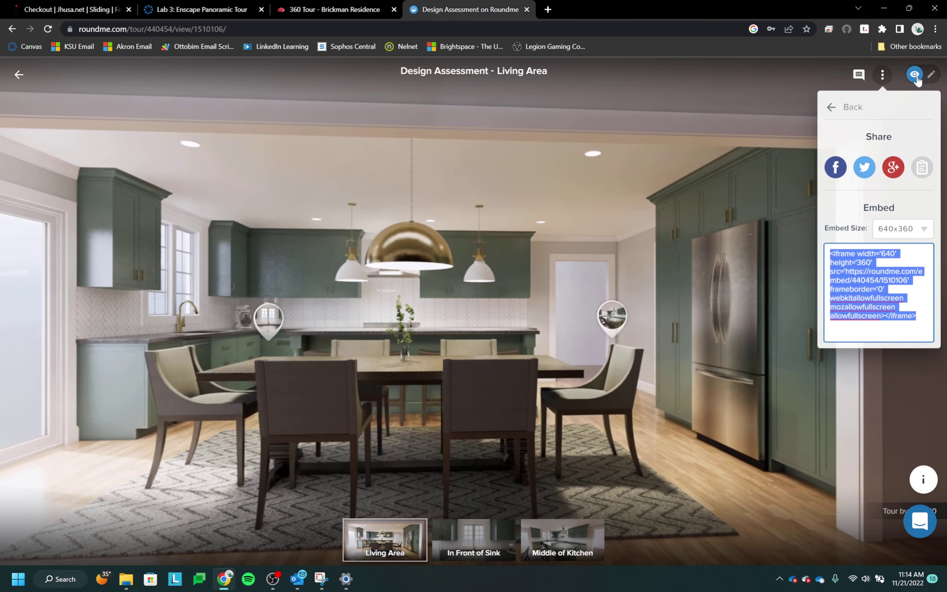
pyautogui.click(922, 167)
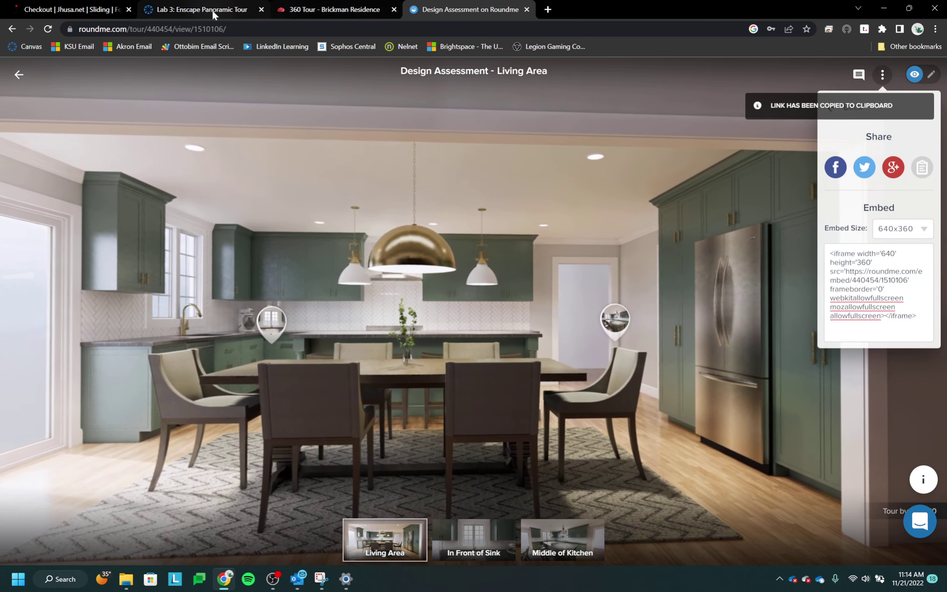
pyautogui.click(196, 9)
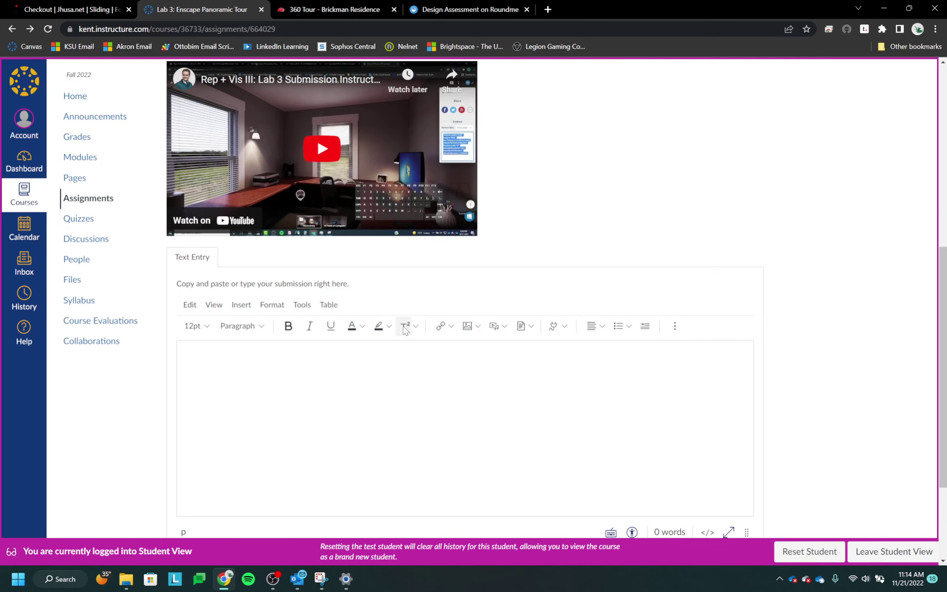
# Step: Insert a 'Kellen's Tour' hyperlink to the pasted Roundme tour URL into the text entry
pyautogui.click(442, 327)
pyautogui.click(341, 337)
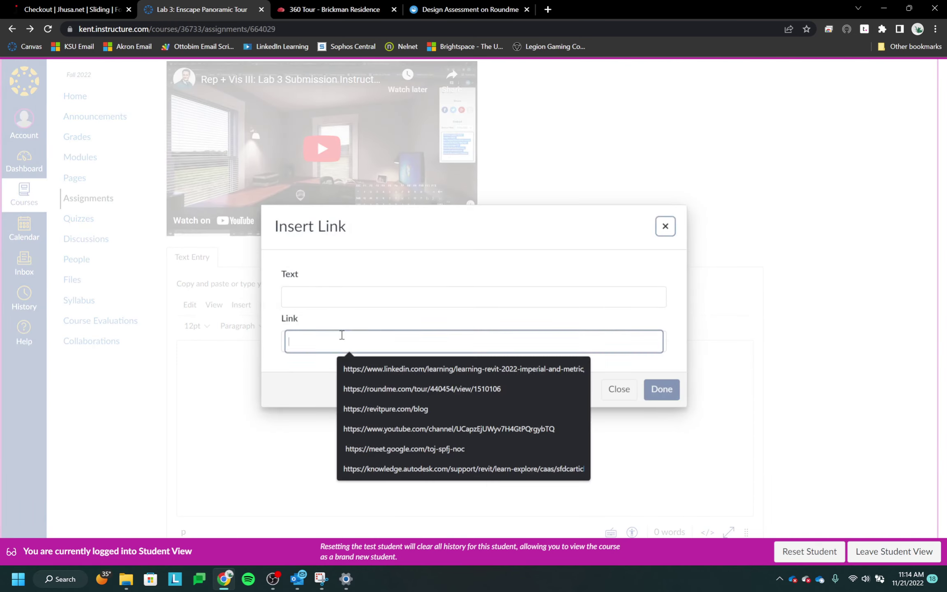
pyautogui.hotkey('ctrl', 'v')
pyautogui.click(354, 298)
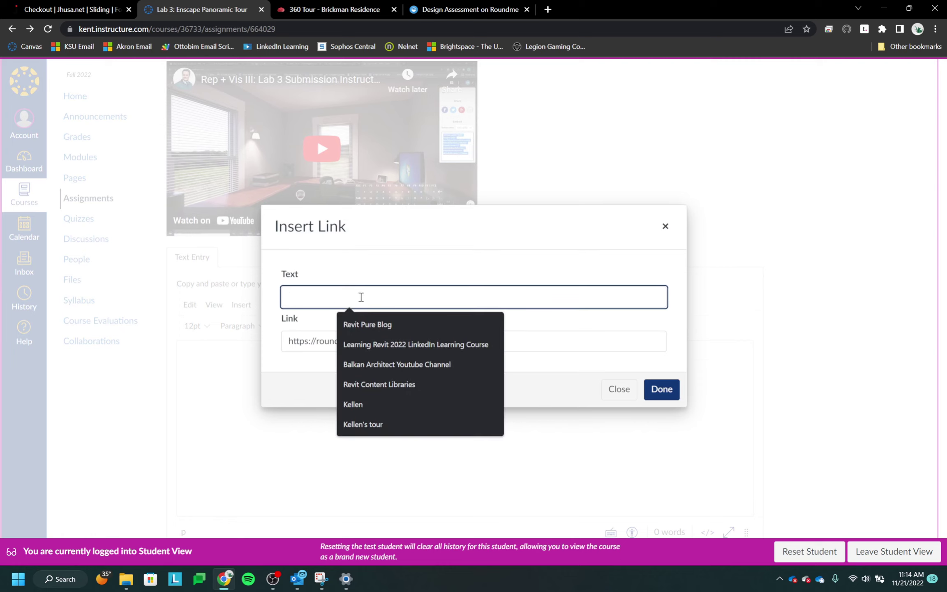
pyautogui.write("Kellen's")
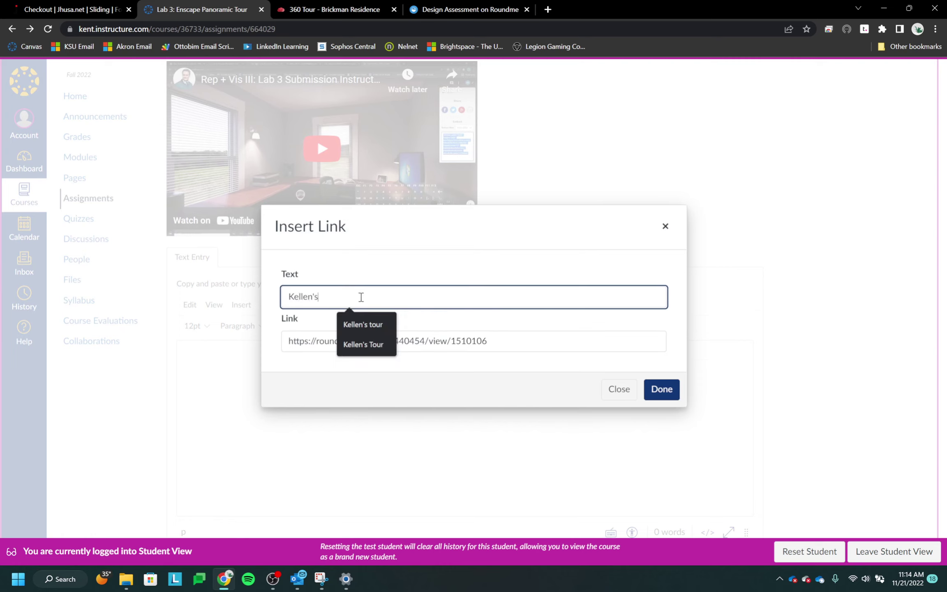
pyautogui.write(' Tour')
pyautogui.click(660, 392)
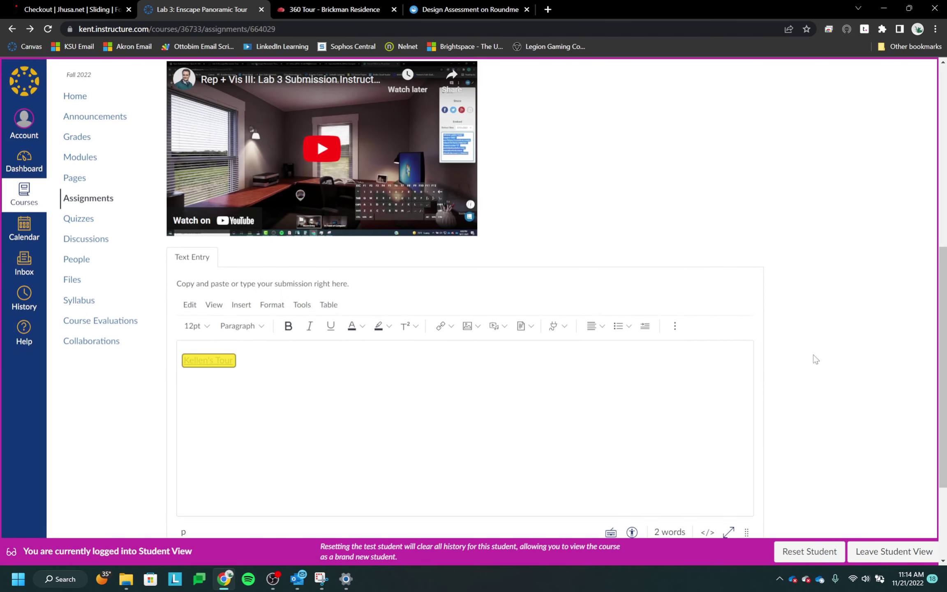
pyautogui.scroll(-1, 787, 320)
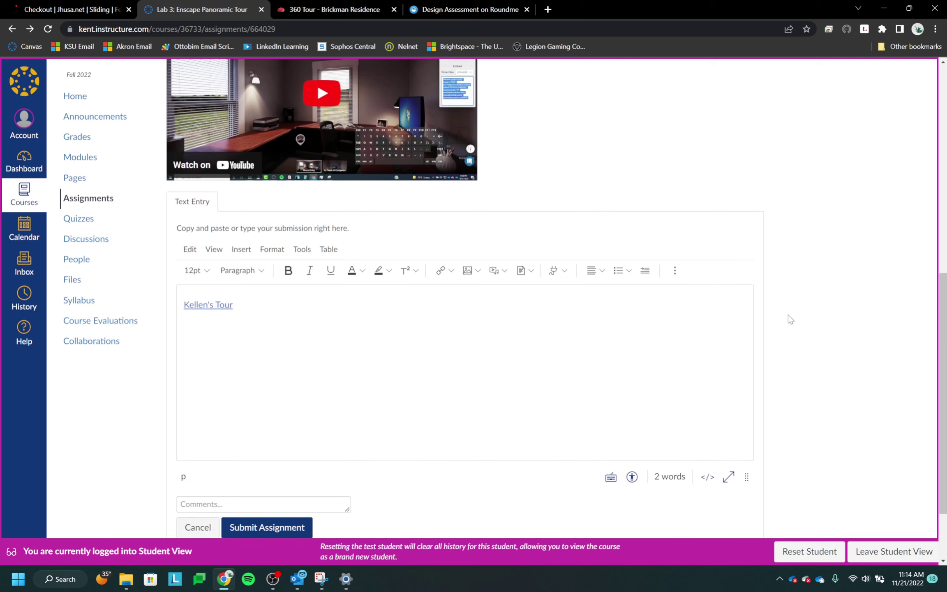